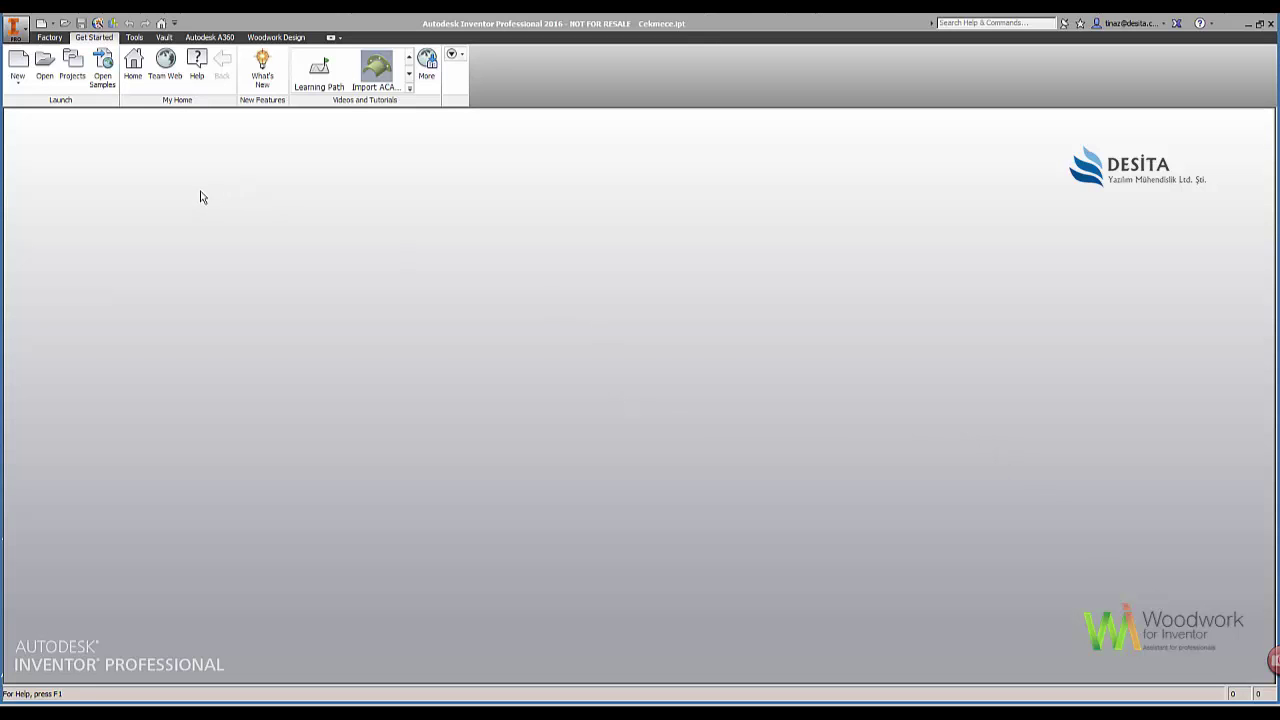
Open the Projects dialog to view the active W4I Eğitim project, nudging it up-left
click(78, 76)
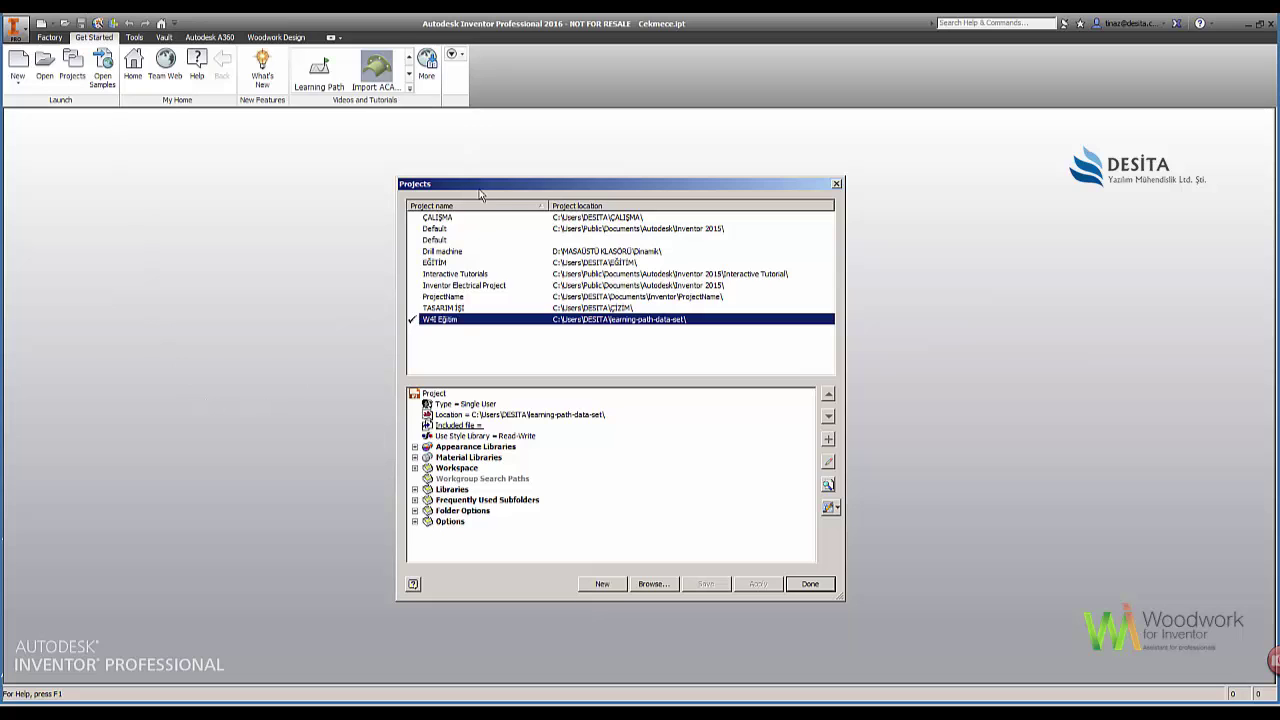
drag(481, 191, 458, 175)
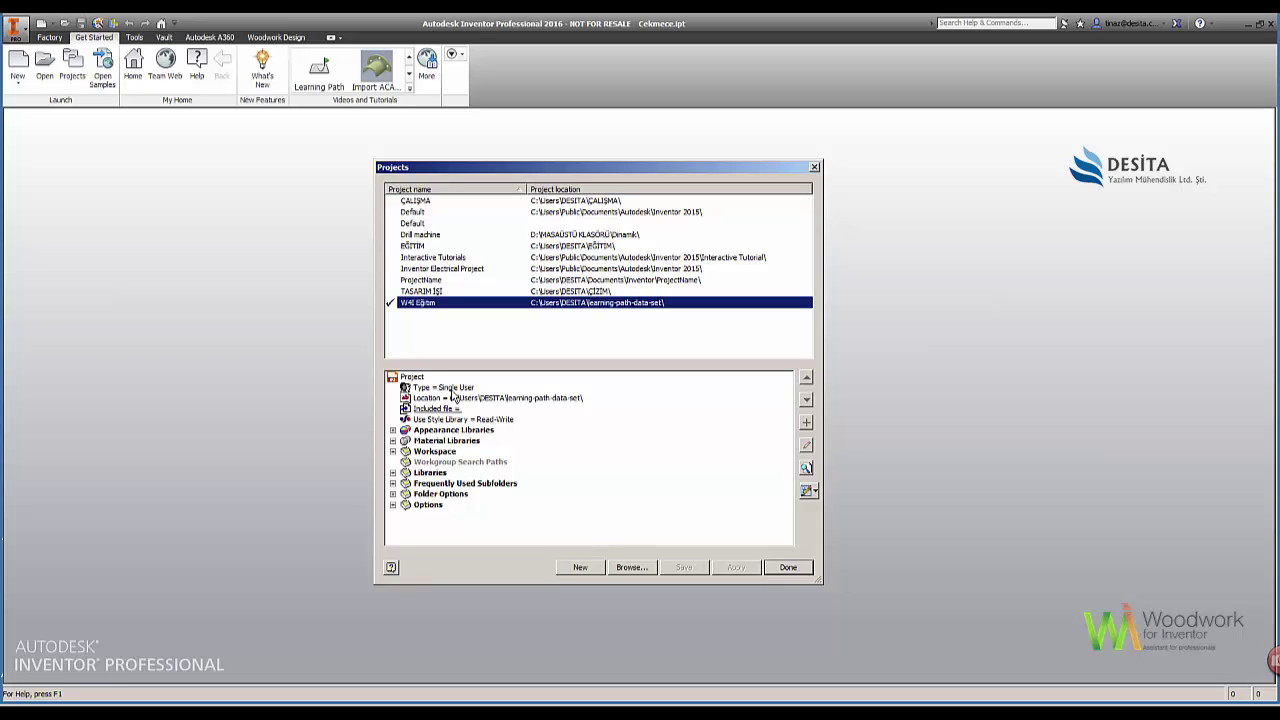
double_click(465, 389)
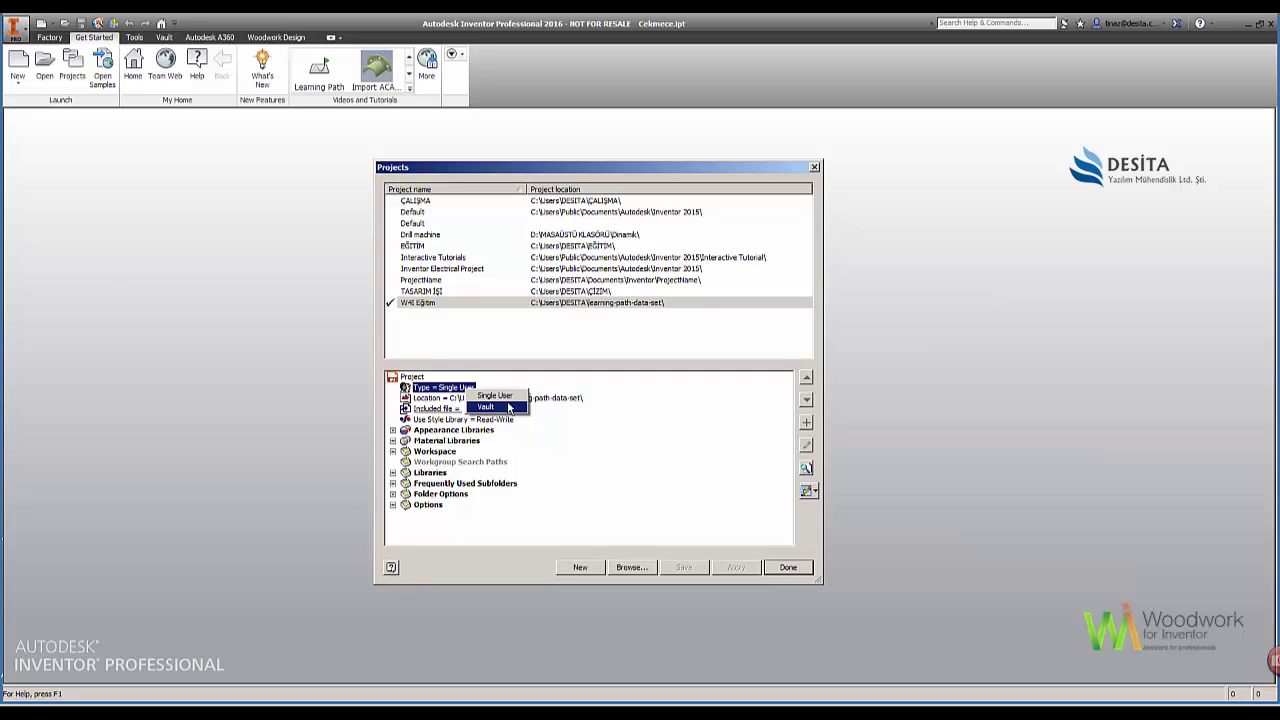
click(521, 426)
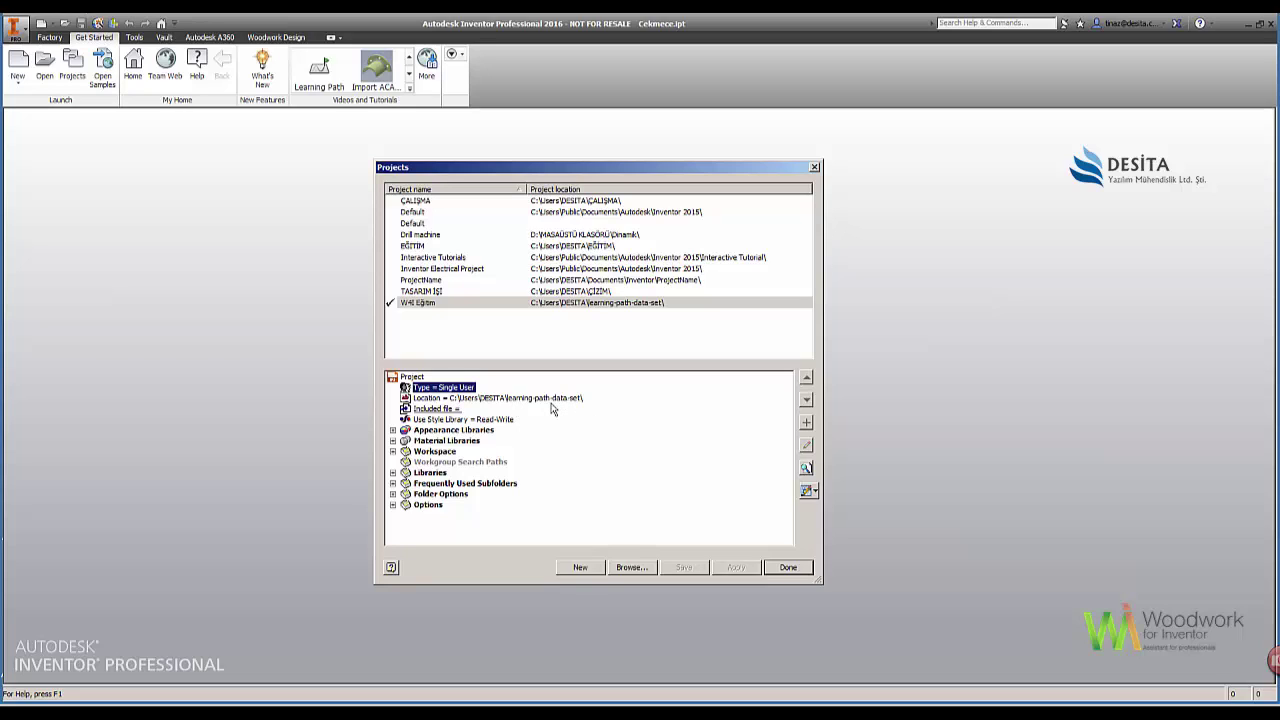
Review Location and Included file, then show the Use Style Library Read-Write/Read-Only choices
click(514, 402)
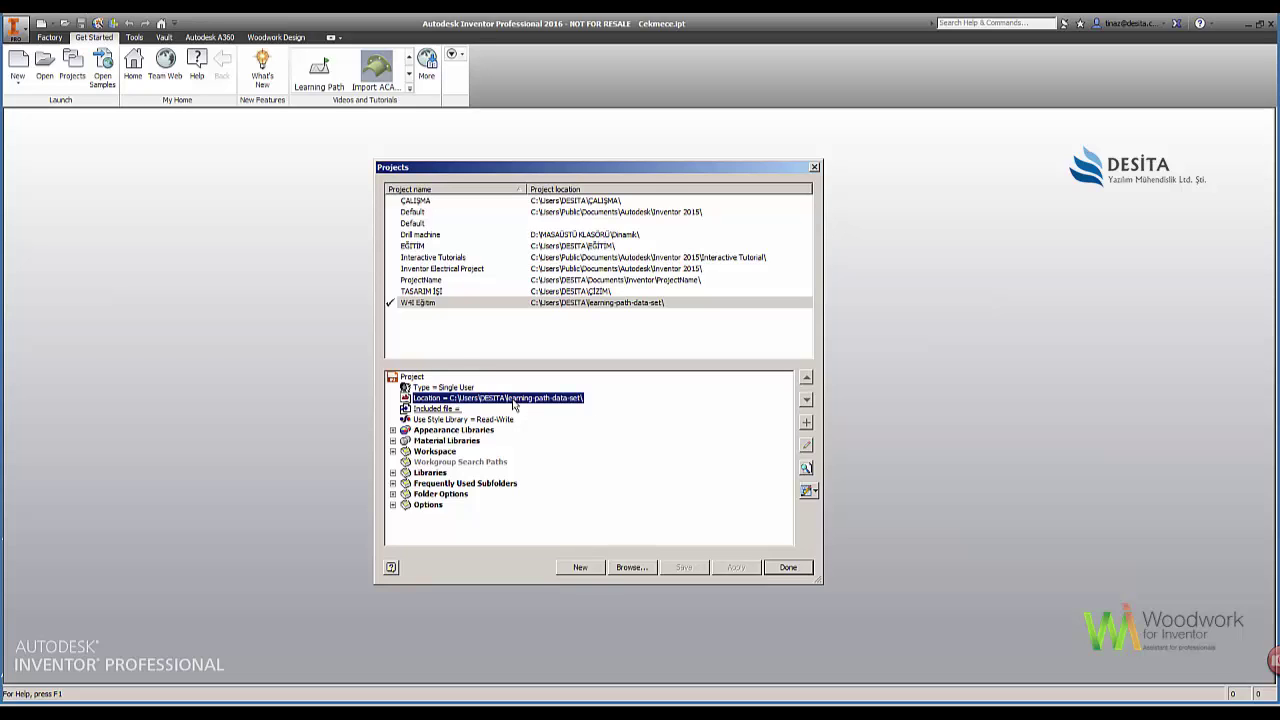
click(446, 412)
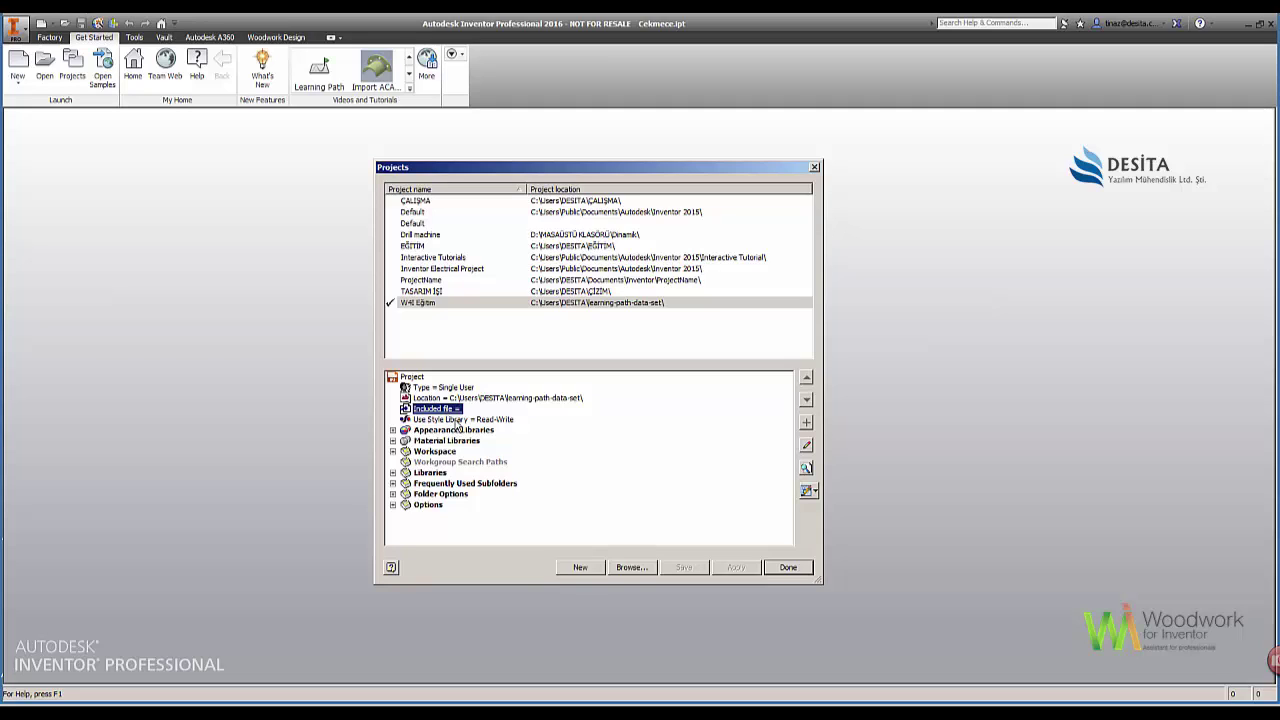
click(458, 420)
click(483, 421)
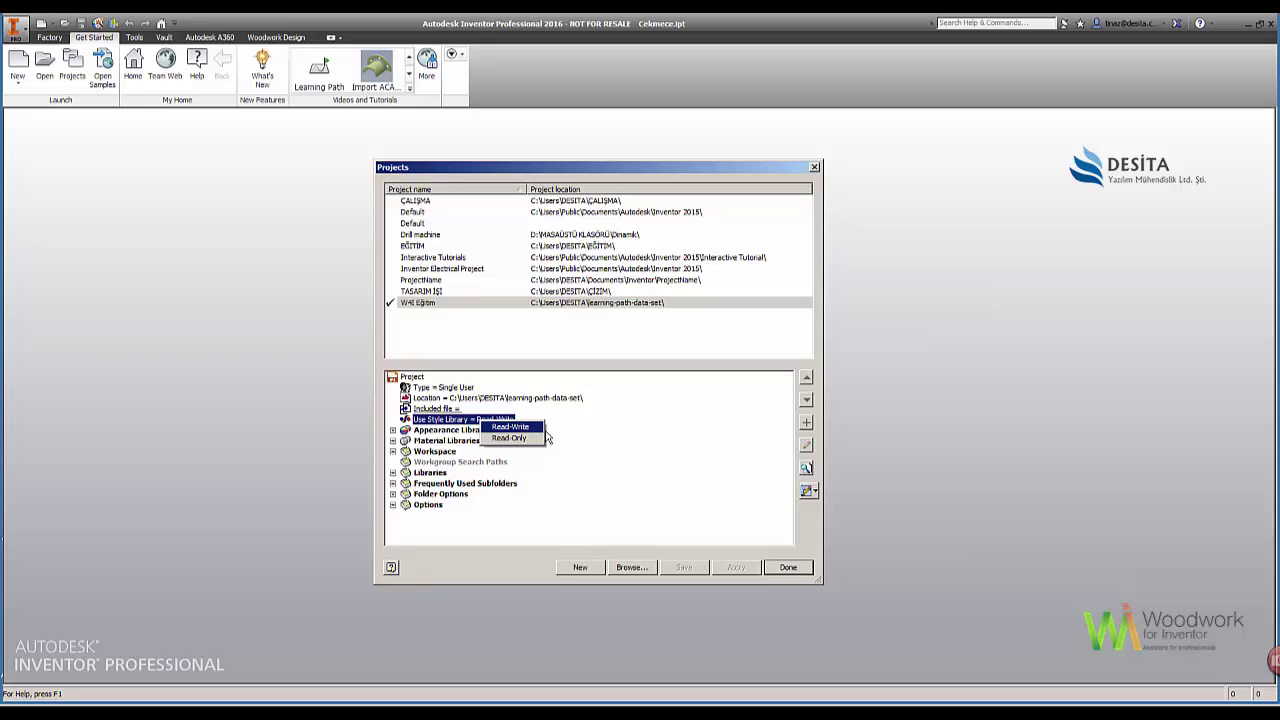
Keep Use Style Library at Read-Write and expand the Appearance Libraries list
click(543, 431)
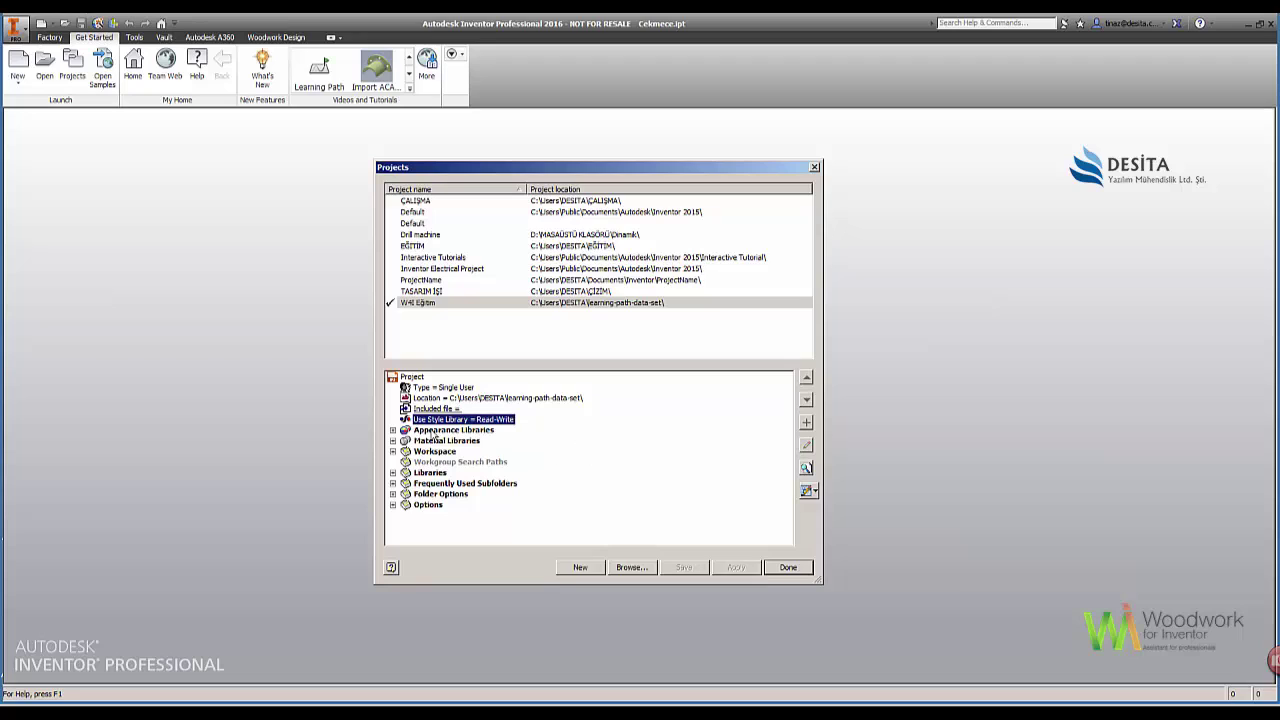
click(394, 431)
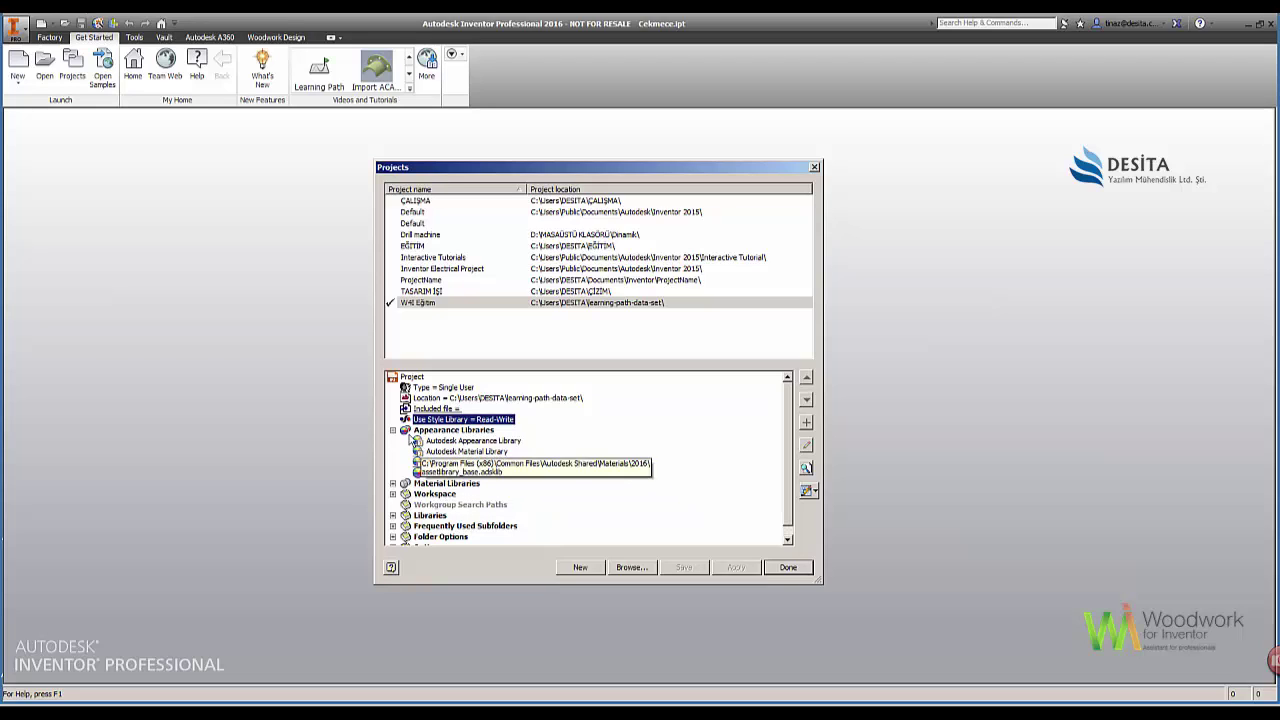
Browse the project's appearance and material libraries, workspace folder and libraries list
click(393, 430)
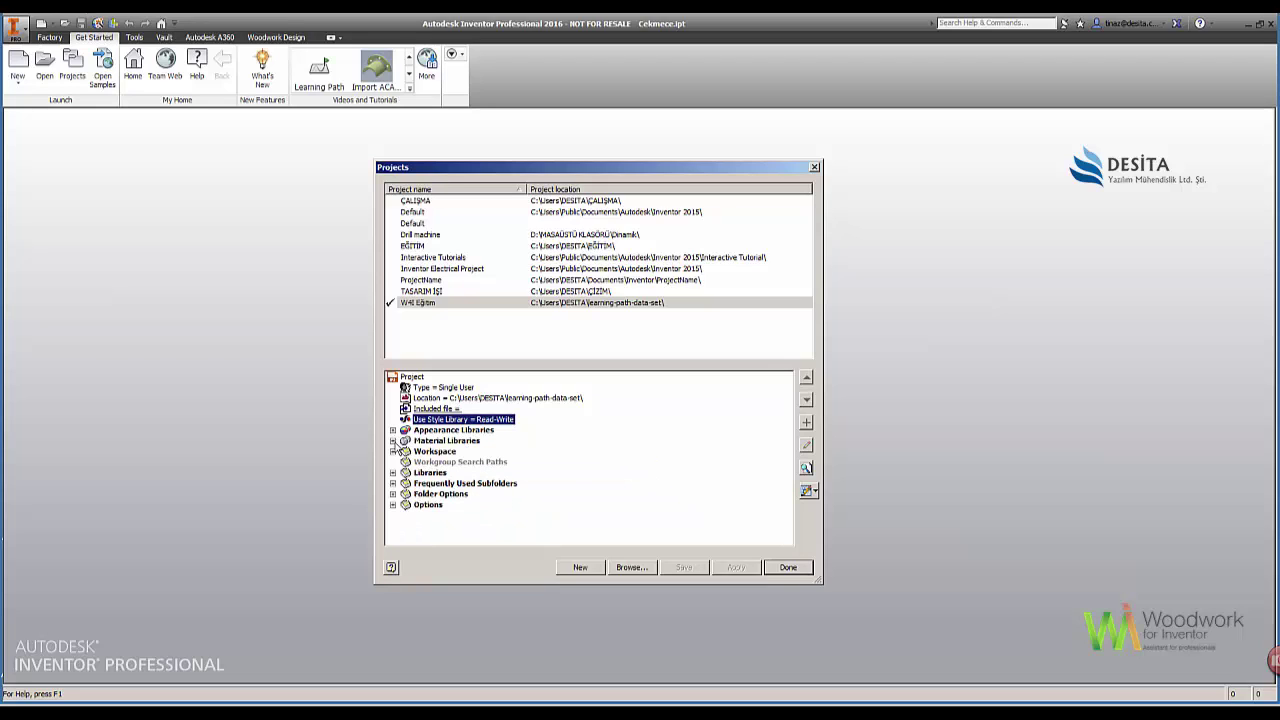
click(394, 442)
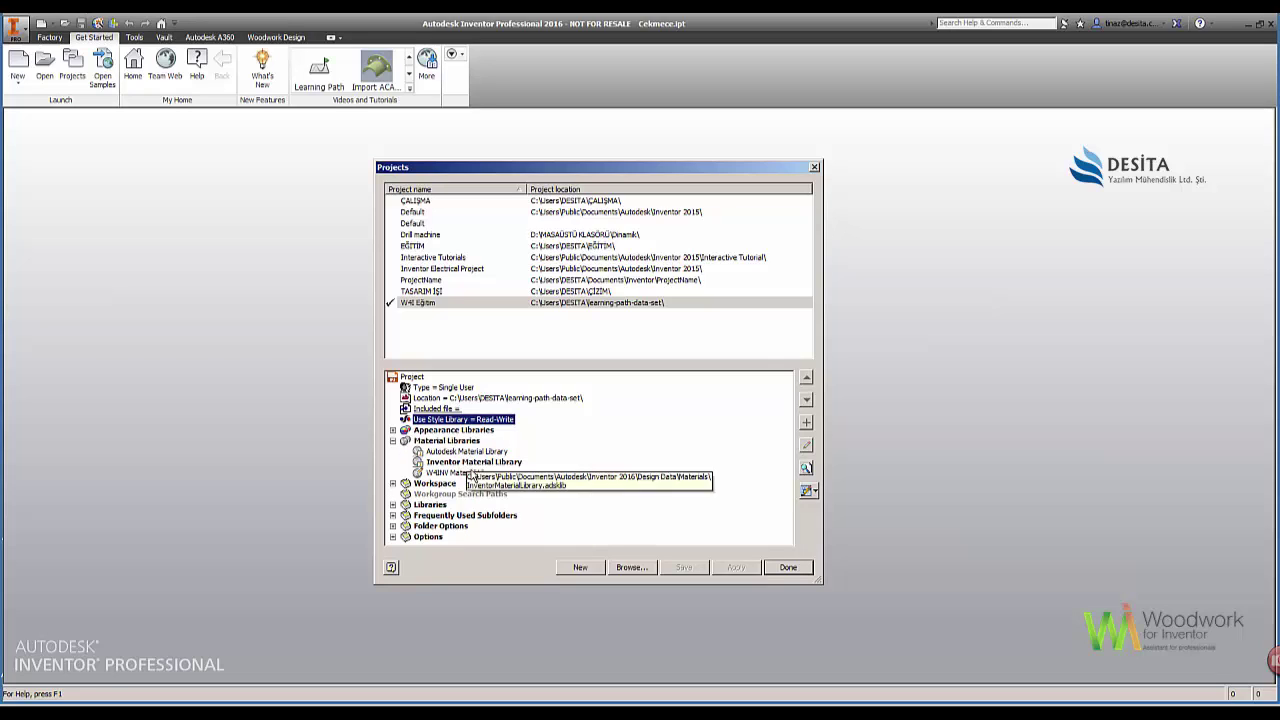
click(393, 441)
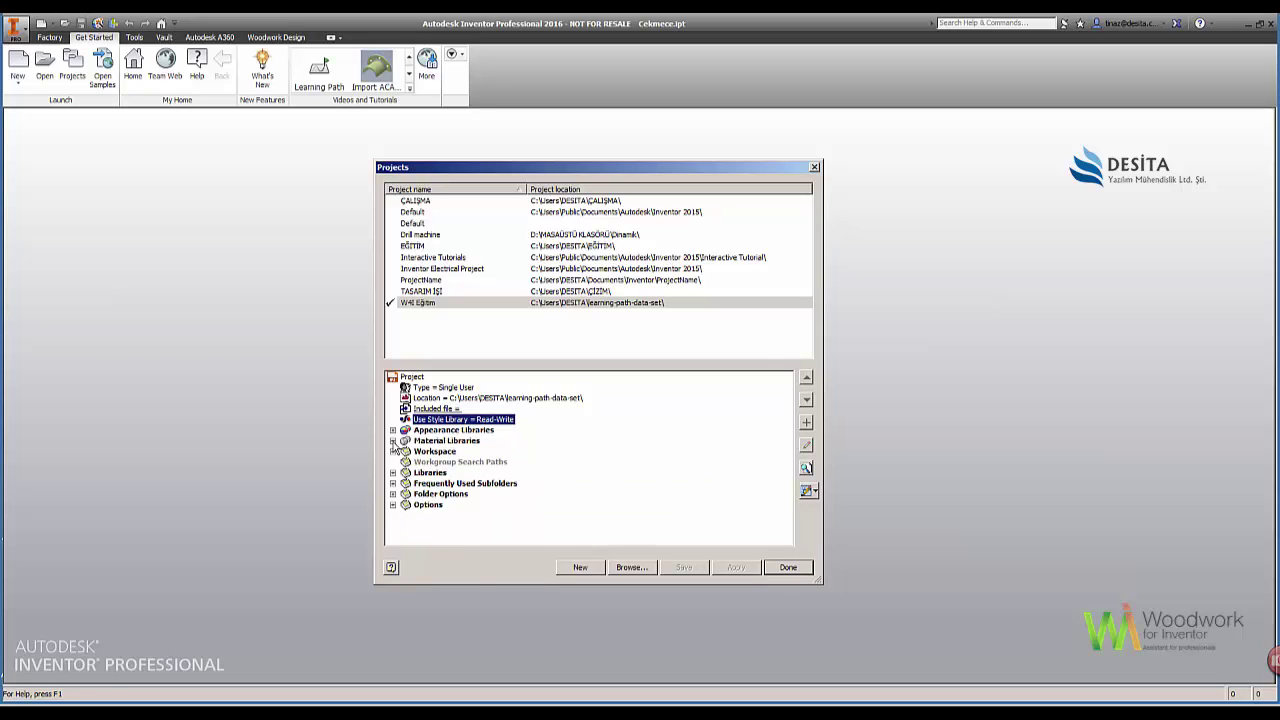
click(393, 451)
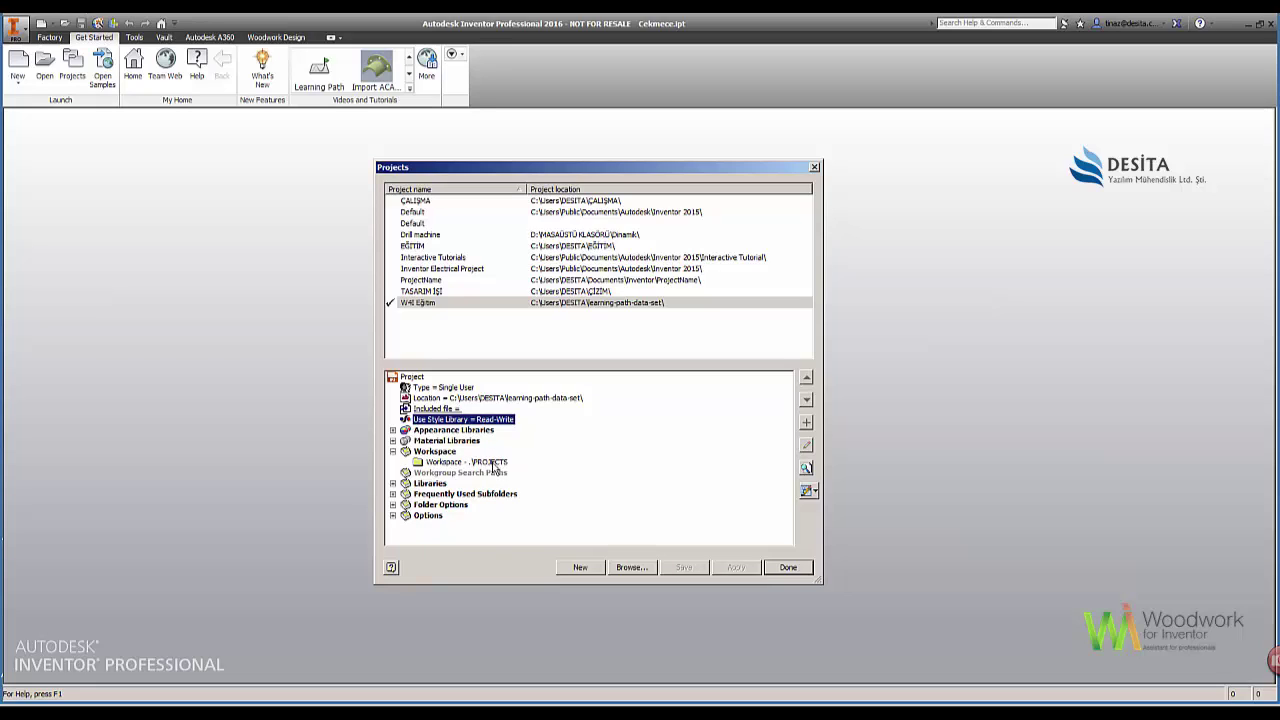
click(393, 484)
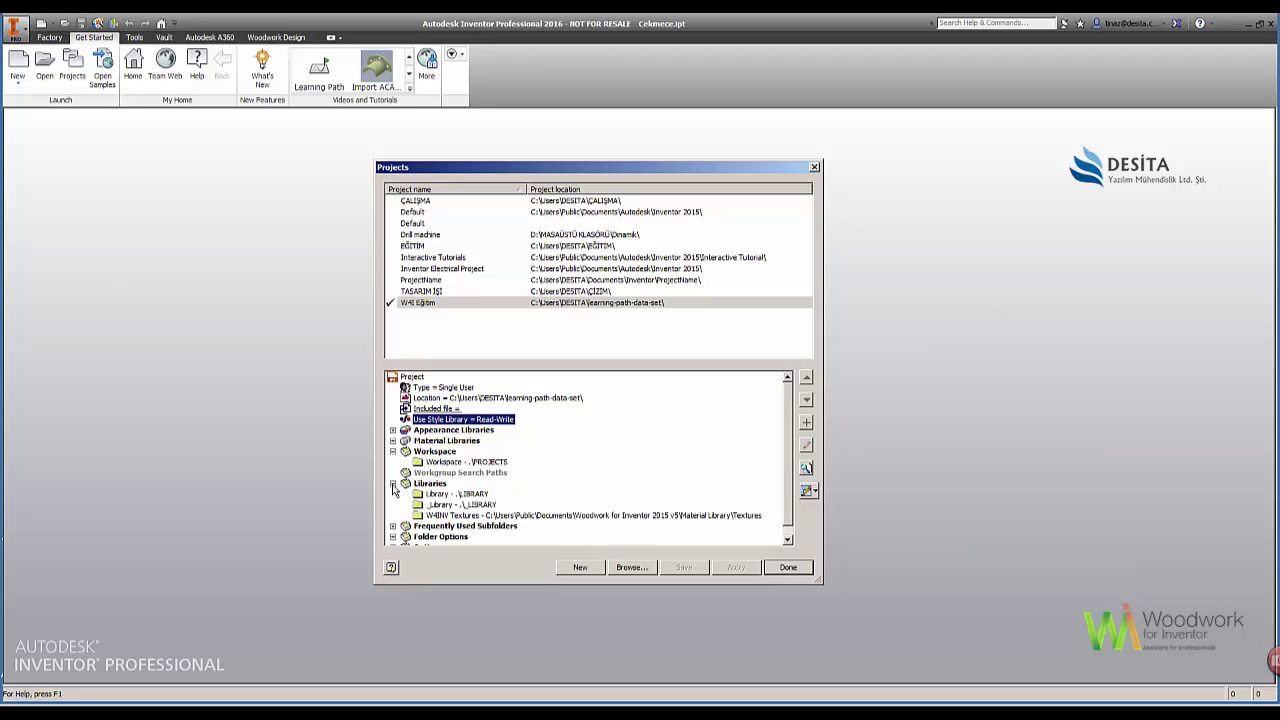
click(393, 484)
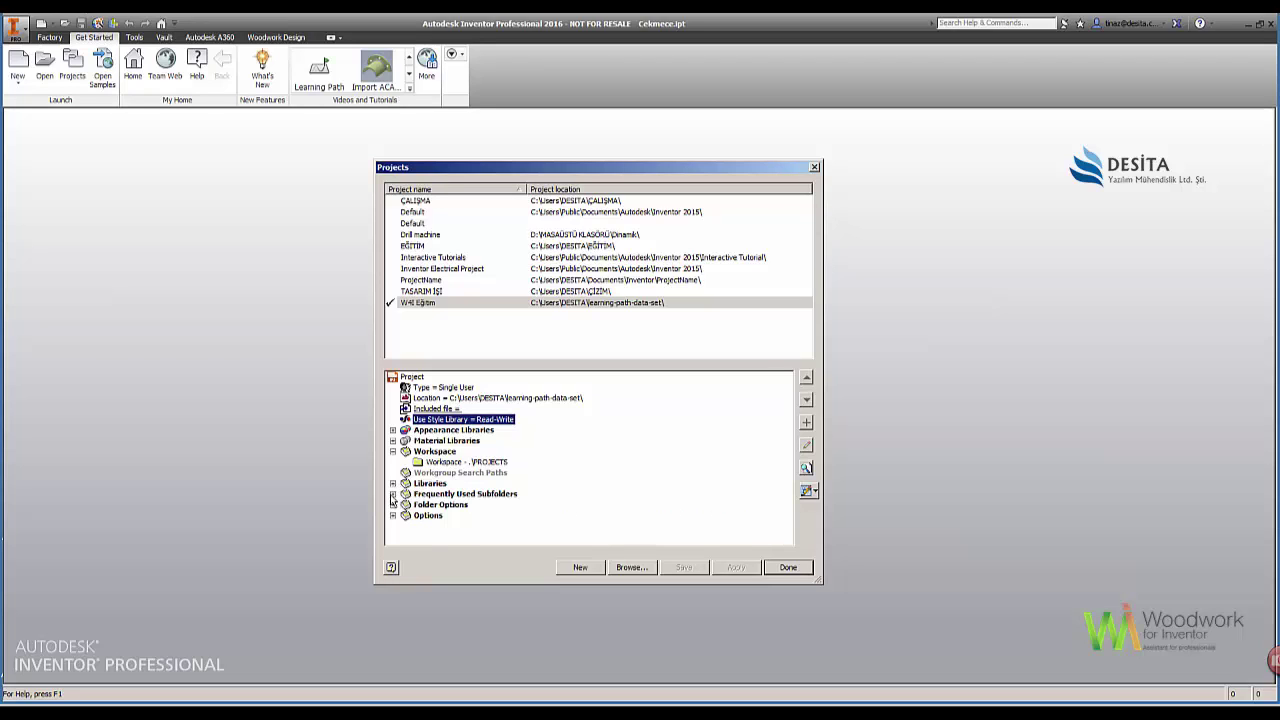
Check Frequently Used Subfolders, then show Folder Options with Design Data, Templates, Content Center at Default
click(393, 494)
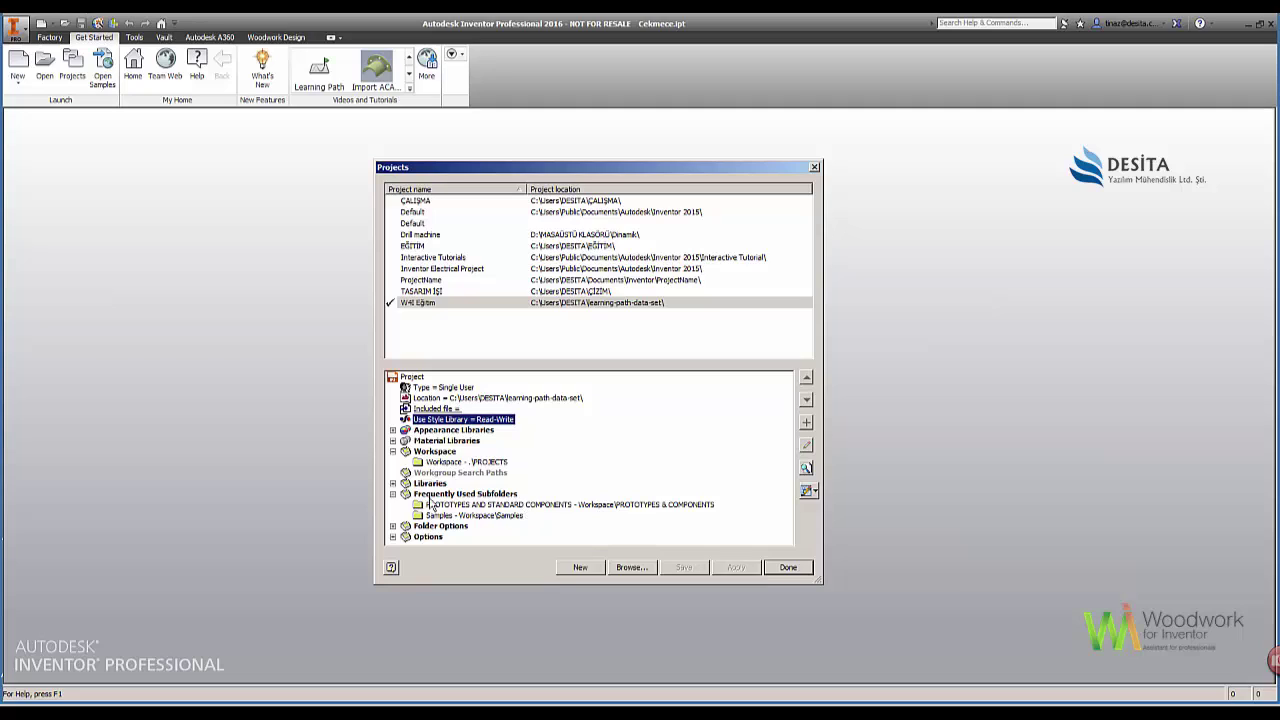
click(393, 494)
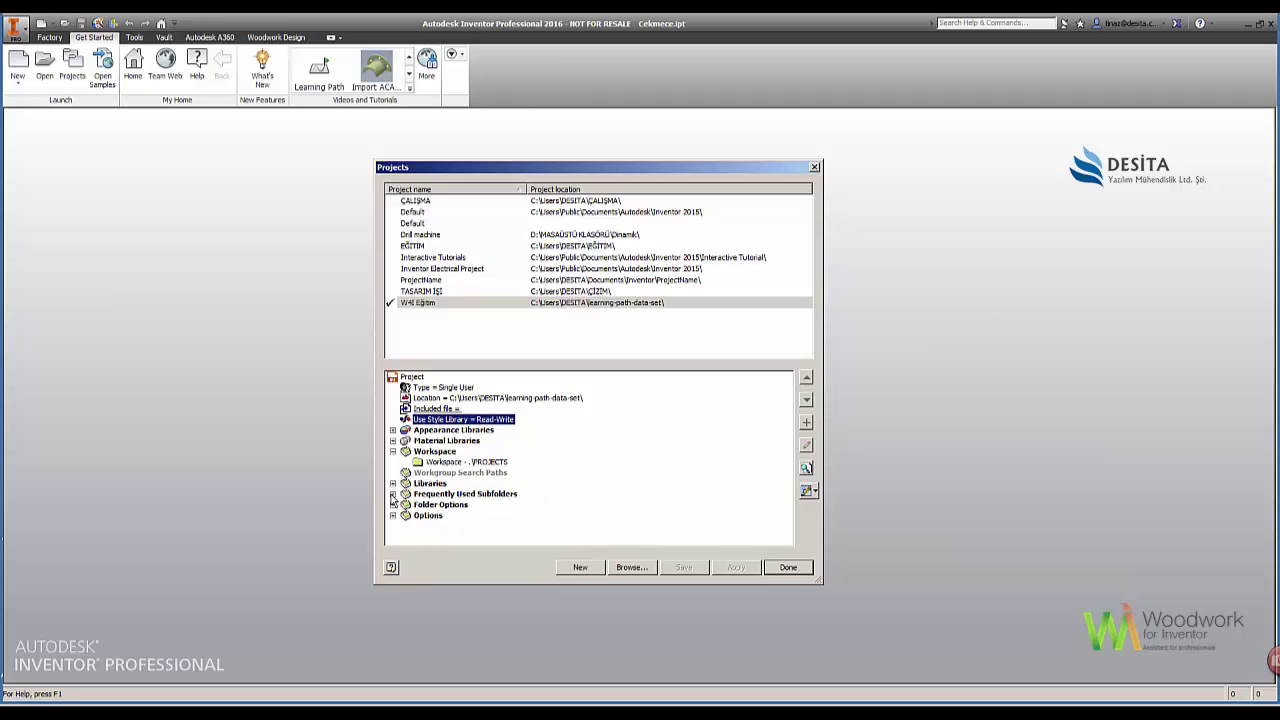
click(394, 505)
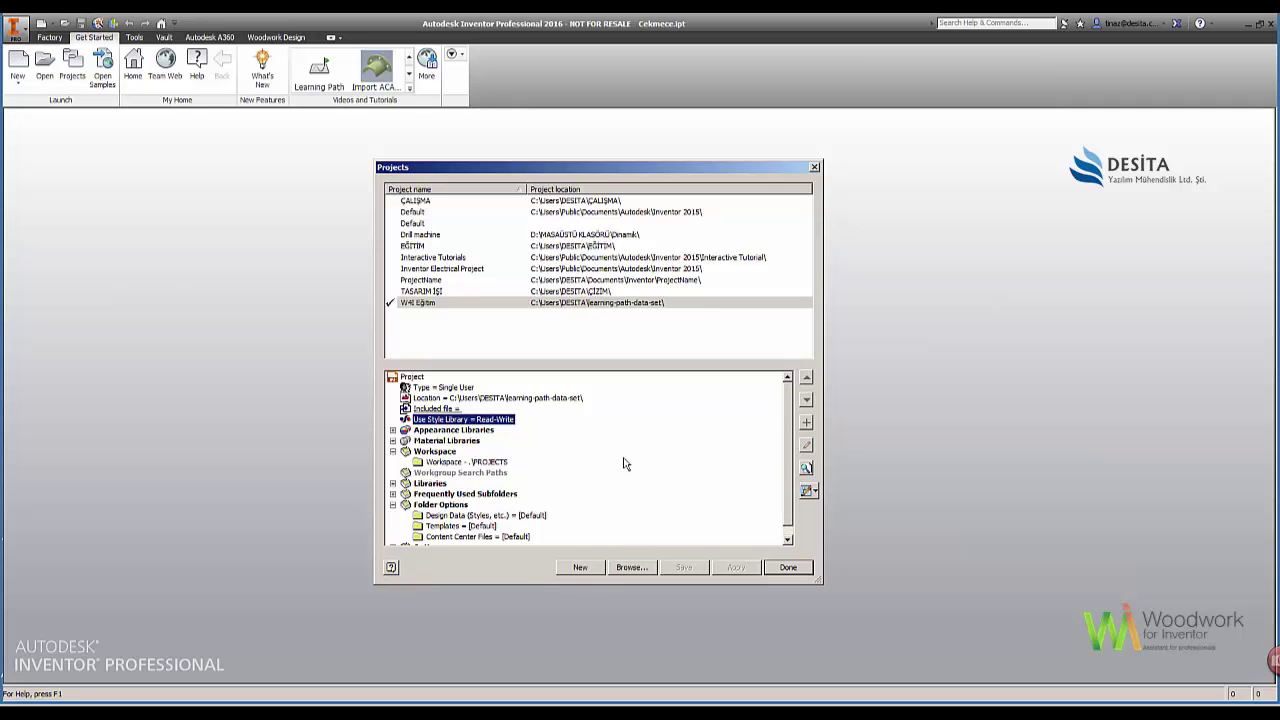
click(788, 527)
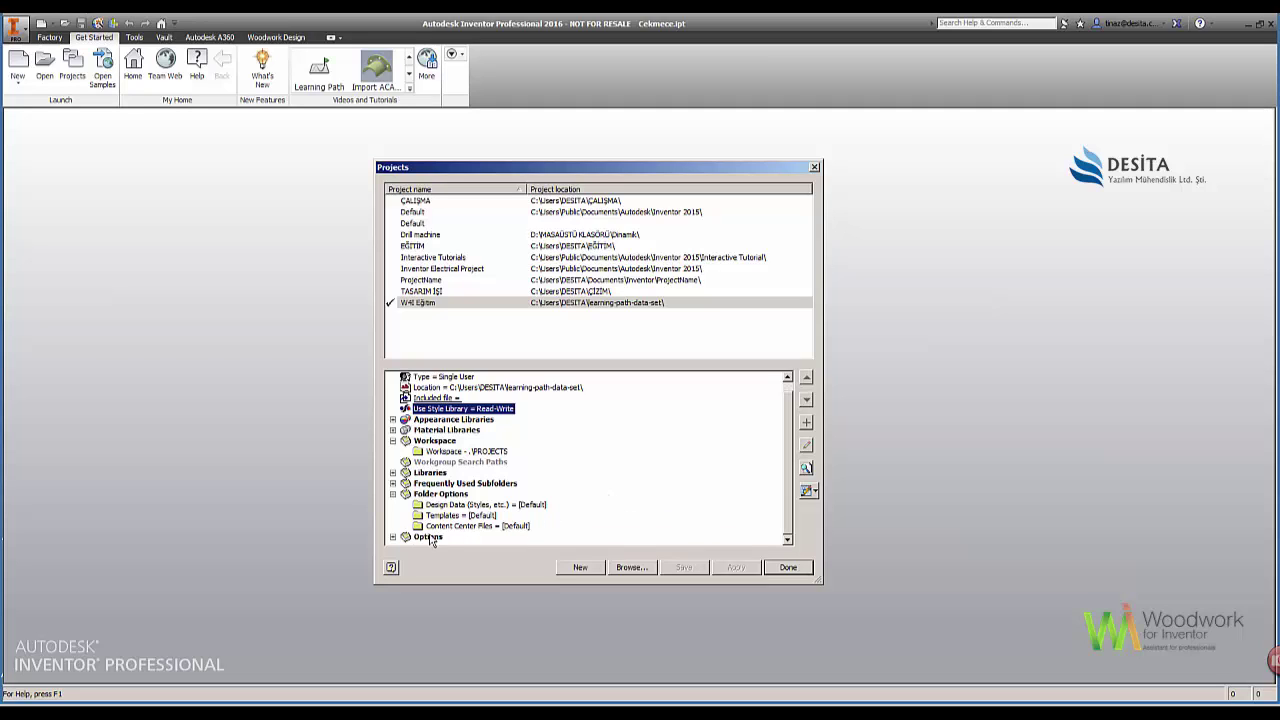
Expand the W4I Eğitim Options and review its Name, Shortcut, Owner and Release ID
click(394, 495)
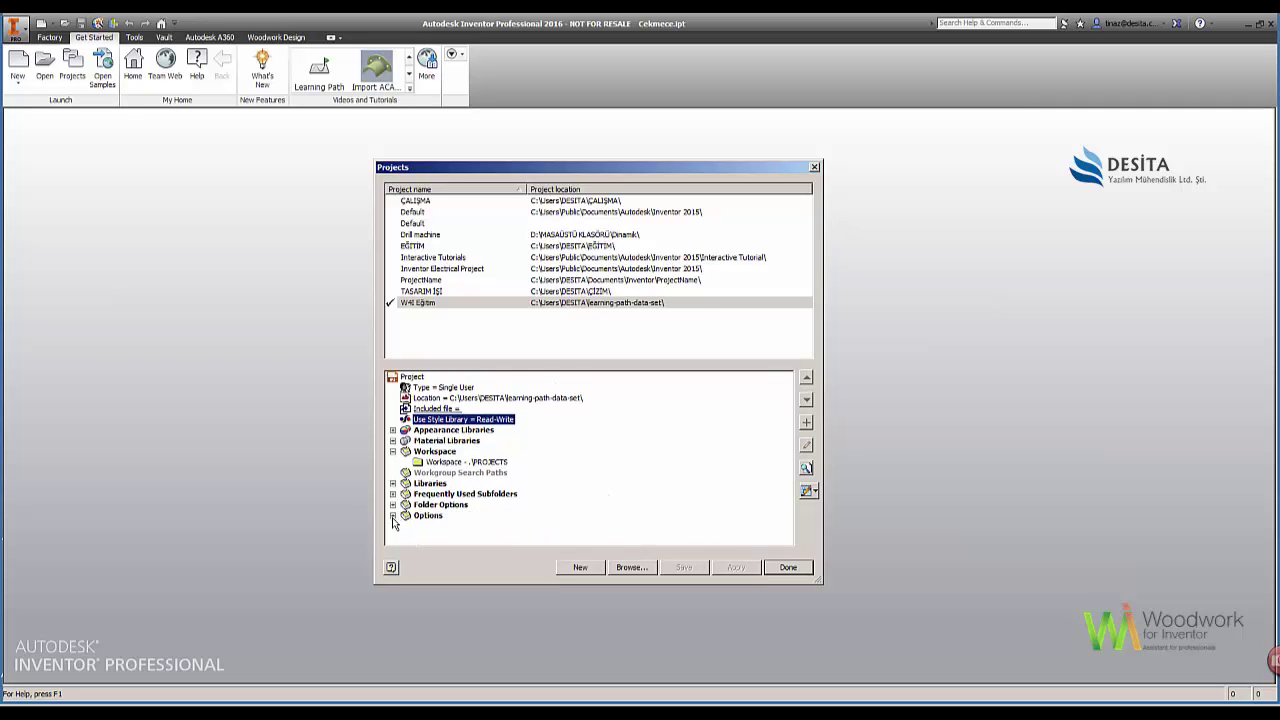
click(393, 516)
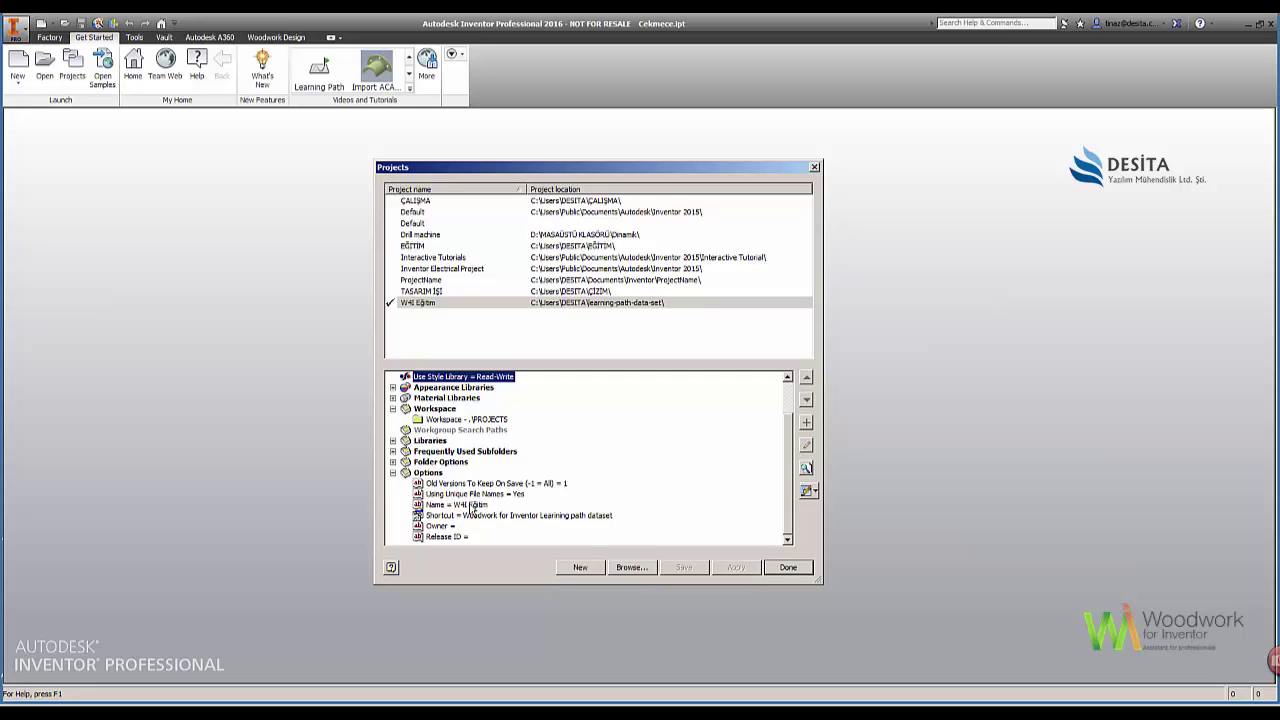
click(480, 506)
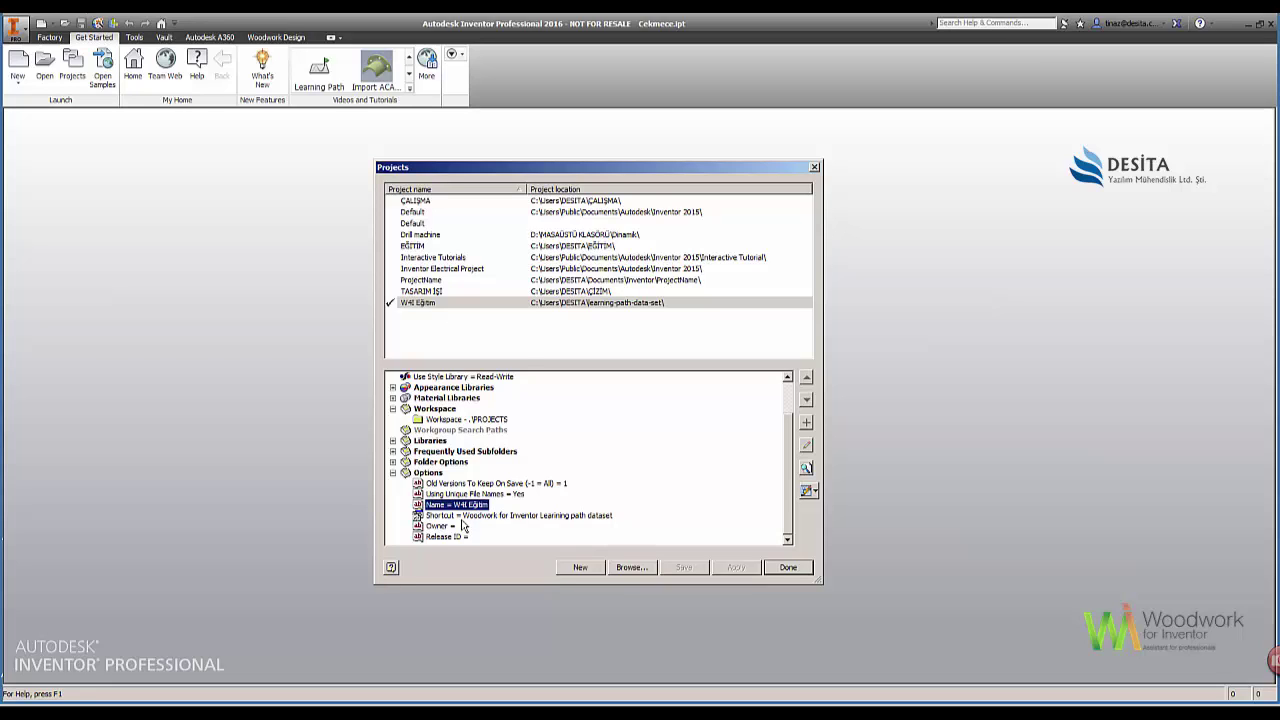
click(522, 516)
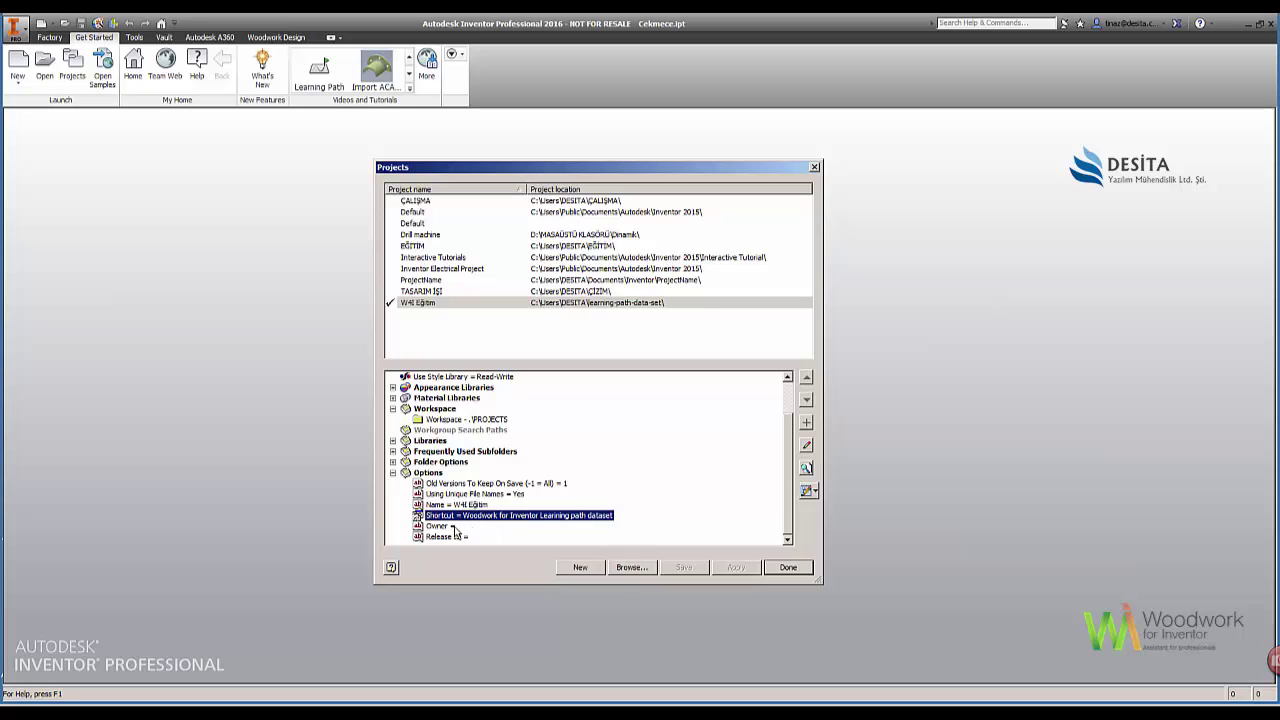
click(452, 528)
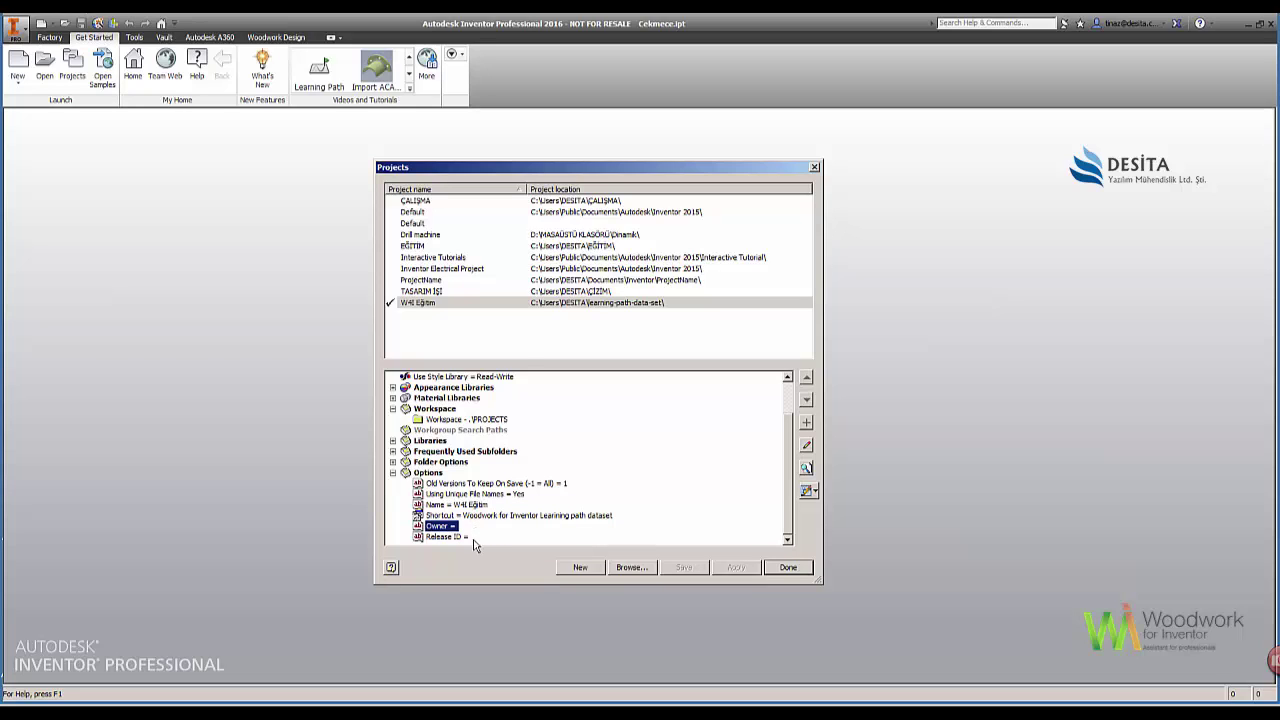
click(470, 542)
Close the Projects dialog and bring up the Open dialog at learning-path-data-set
click(789, 567)
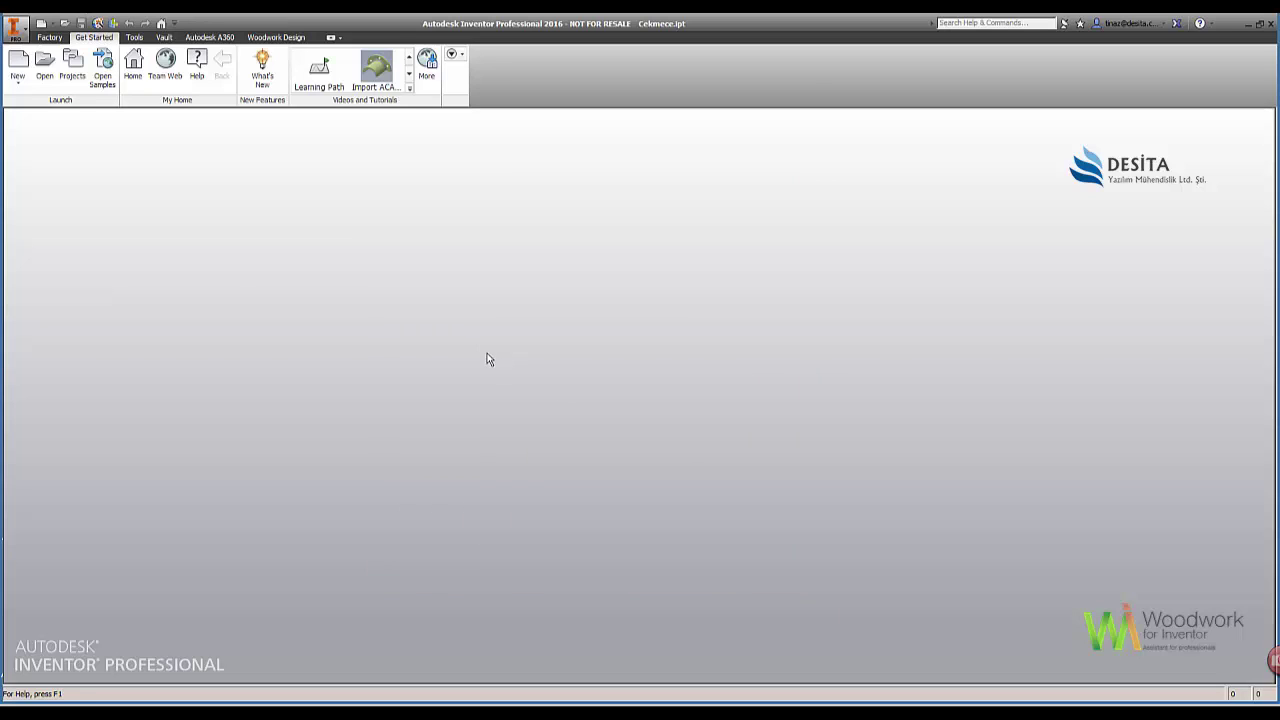
click(44, 66)
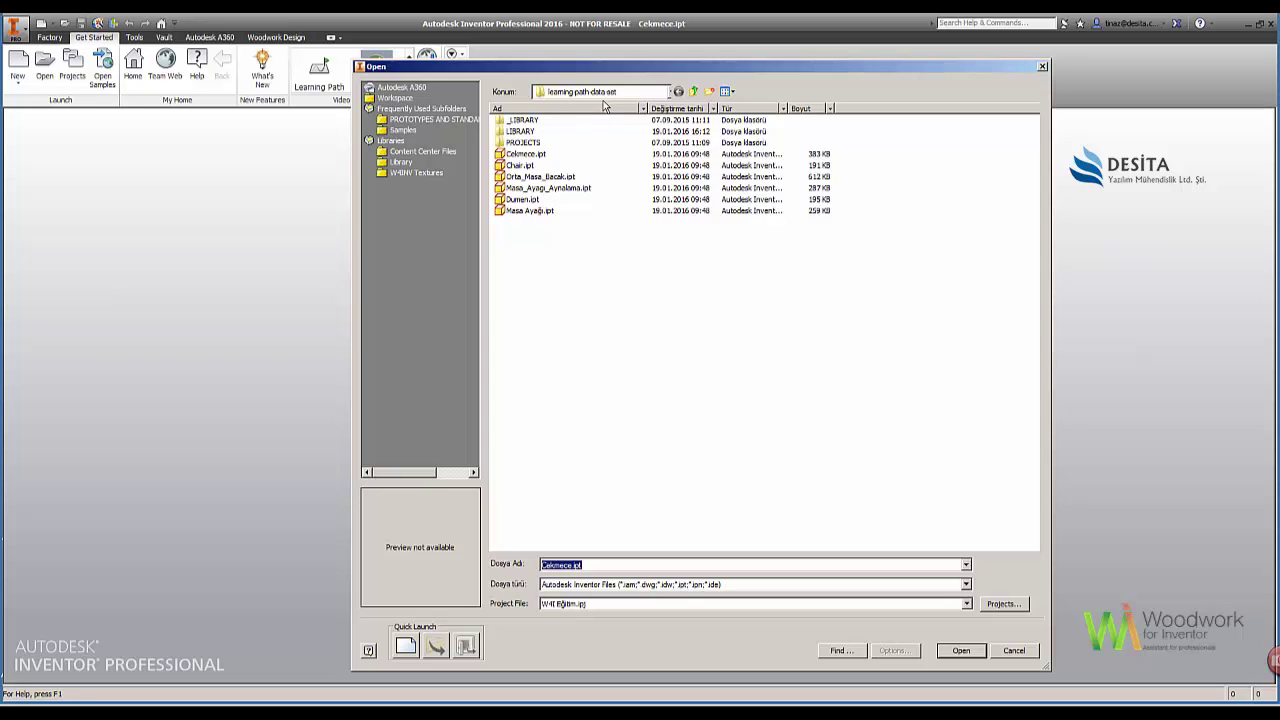
Enter learning-path-data-set and preview Cekmece, Chair, Masa_Ayagi_Aynalama and Masa Ayağı.ipt parts
click(693, 91)
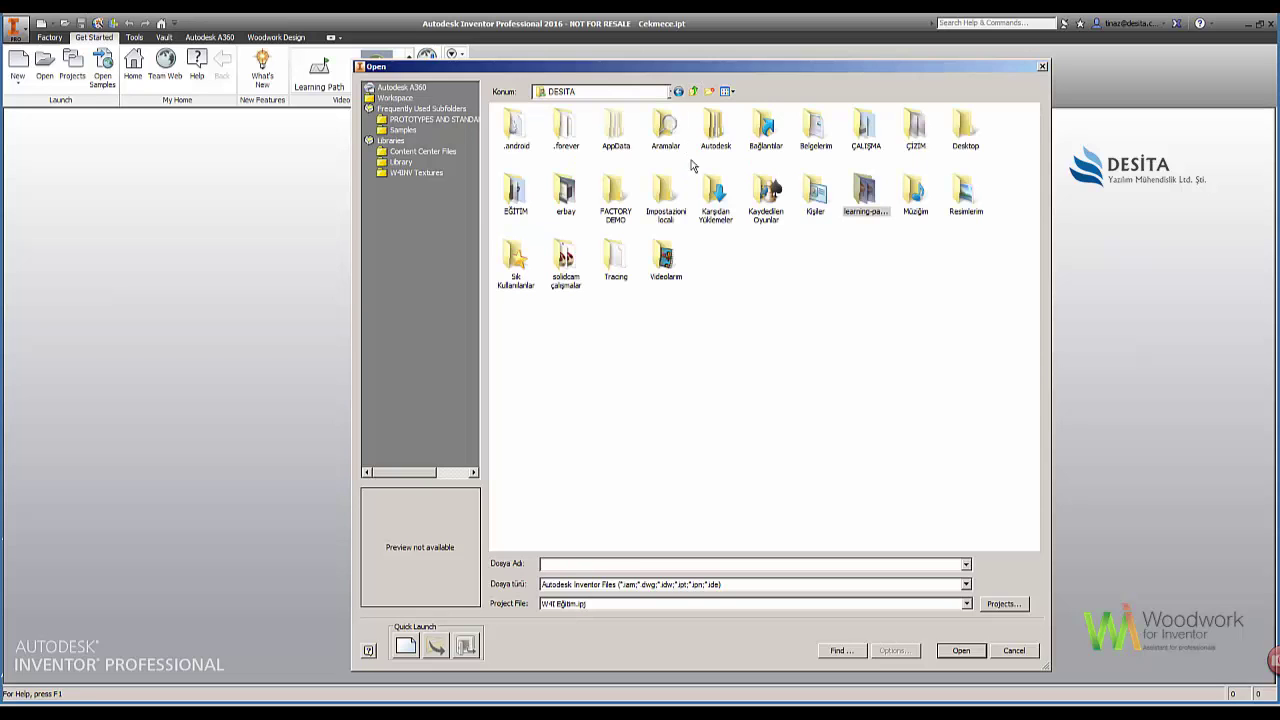
double_click(866, 200)
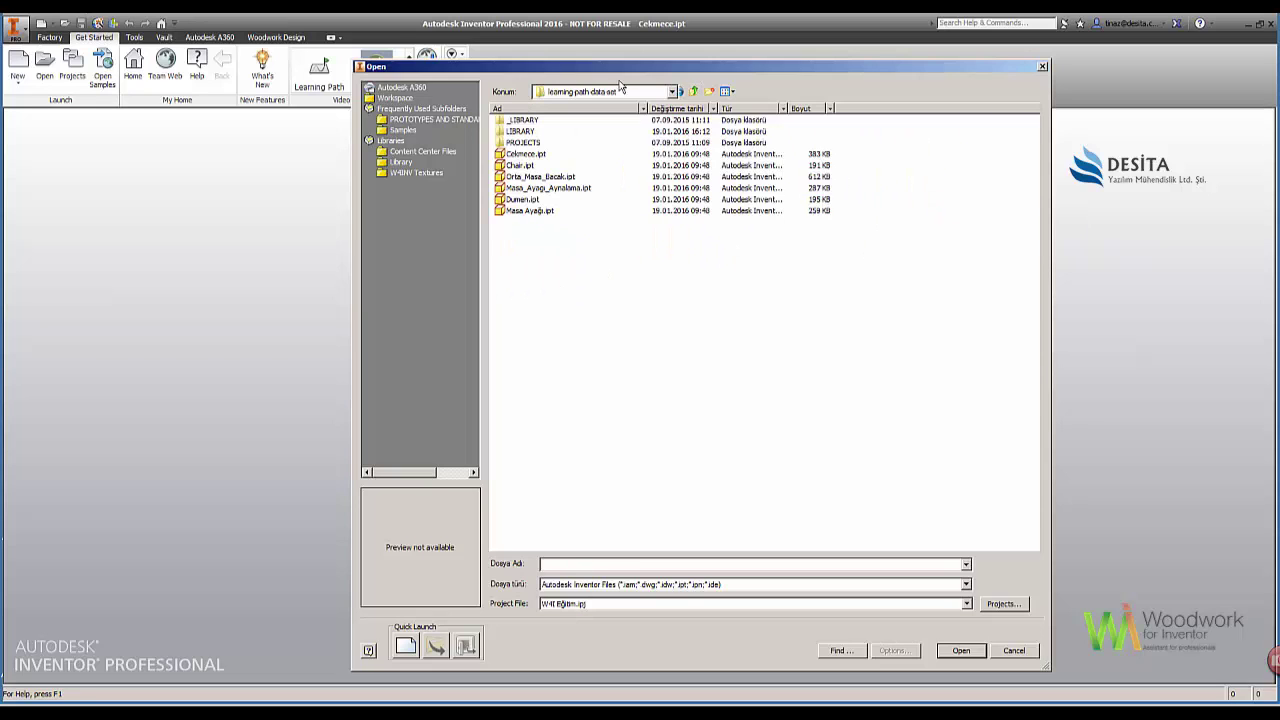
click(520, 154)
click(520, 166)
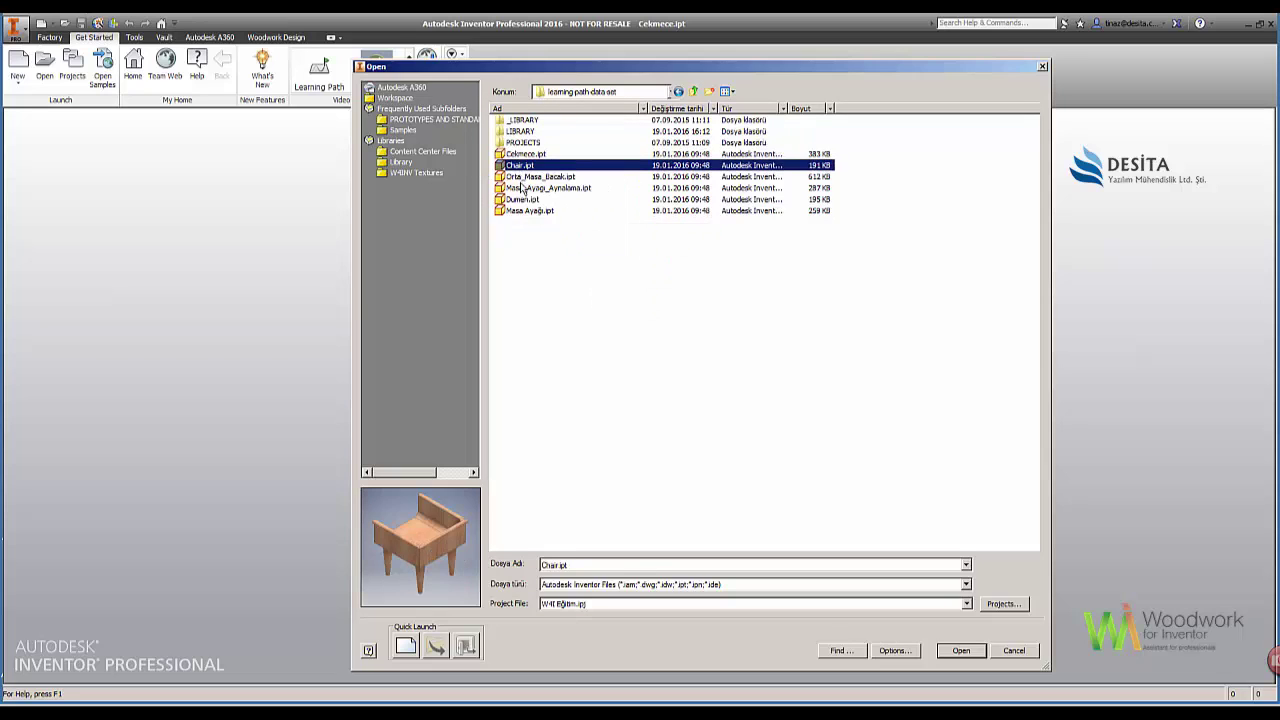
click(522, 188)
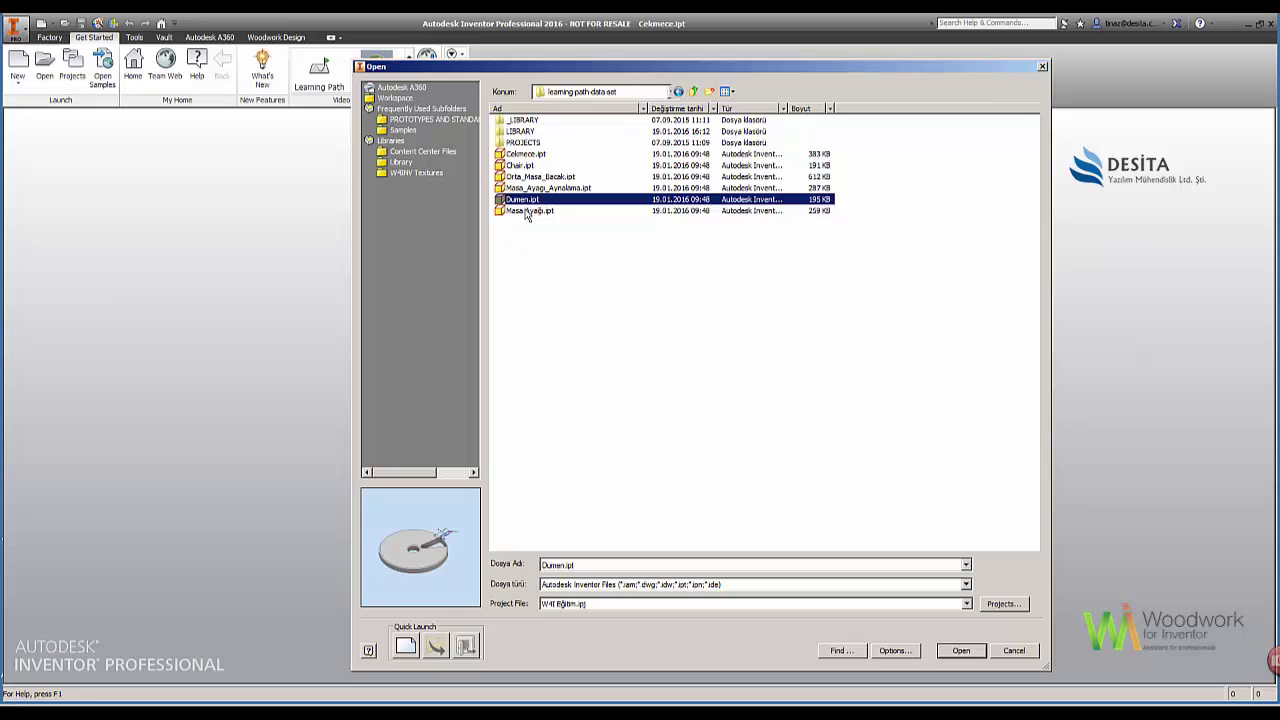
click(527, 211)
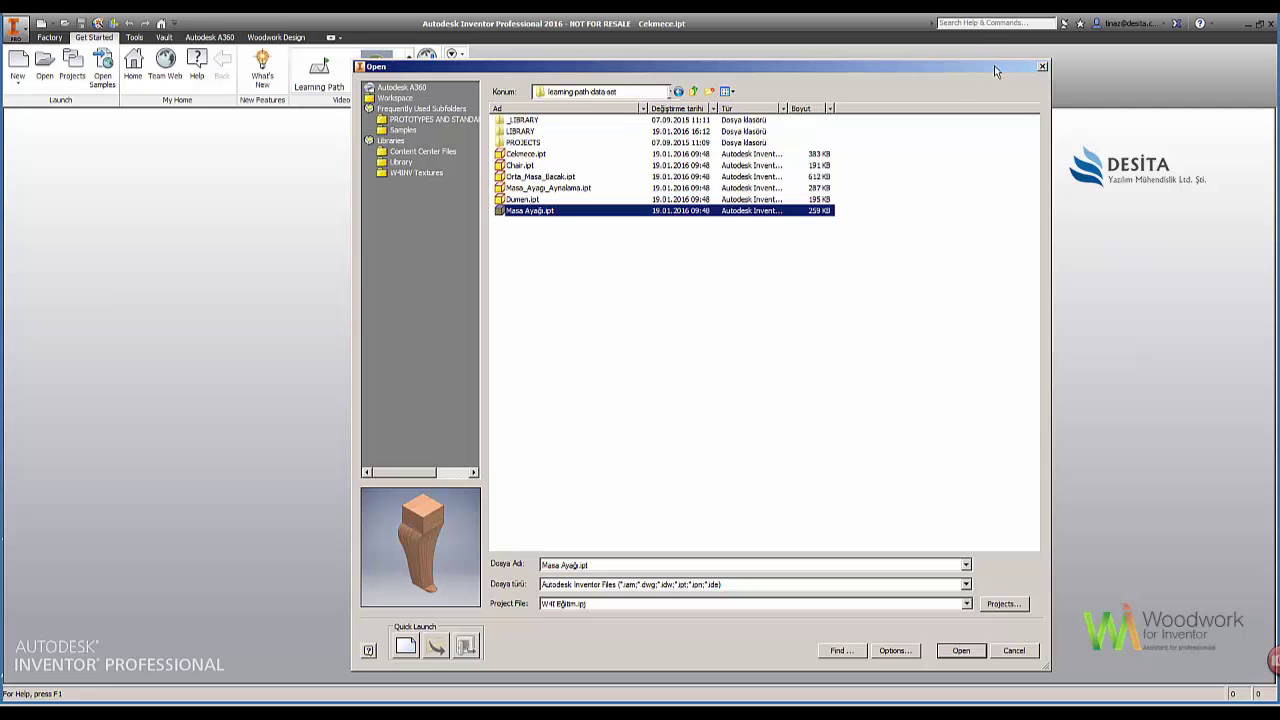
Cancel the Open dialog without opening any file
click(1043, 68)
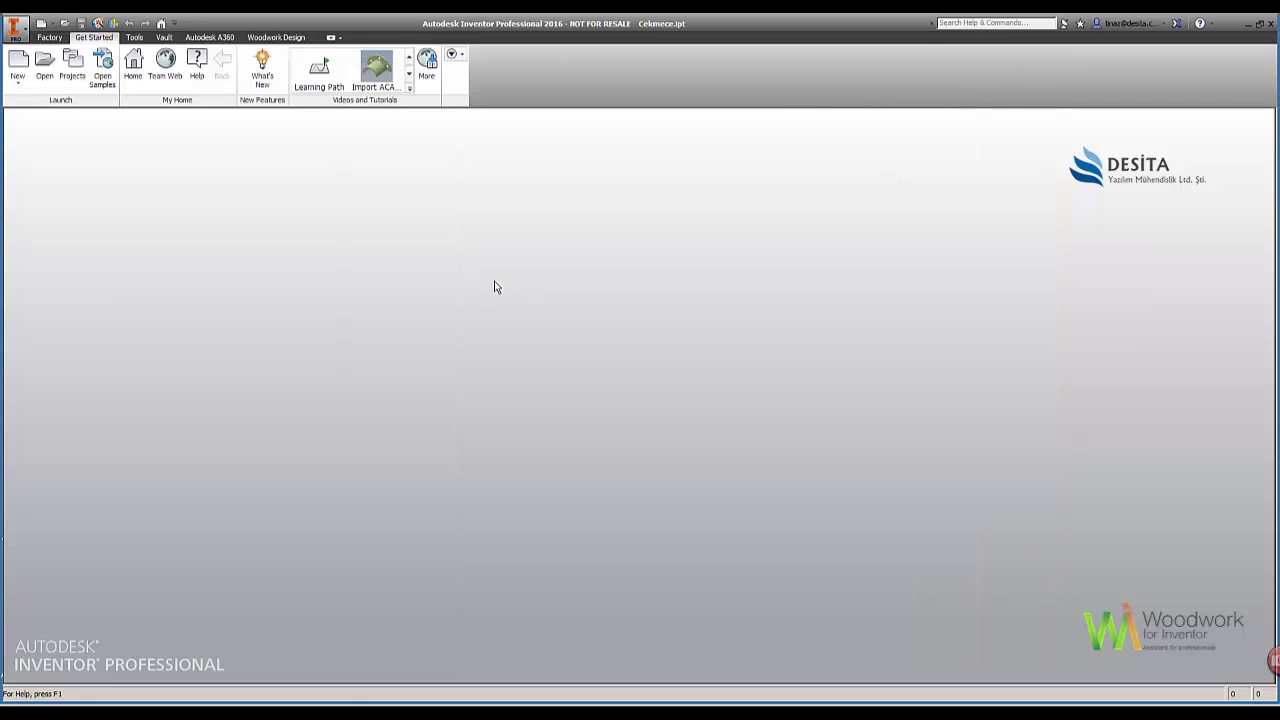